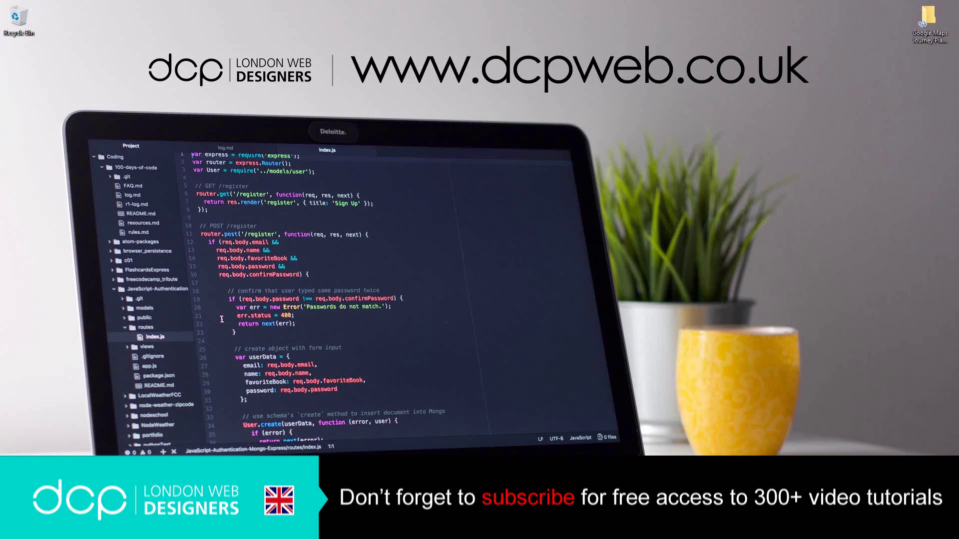
- Open the Start menu to begin launching Google Chrome
{"action": "key", "text": "super"}
- Launch Chrome, close the extra empty tab, and search 'google maps' to reach the Maps site
{"action": "left_click", "coordinate": [732, 519]}
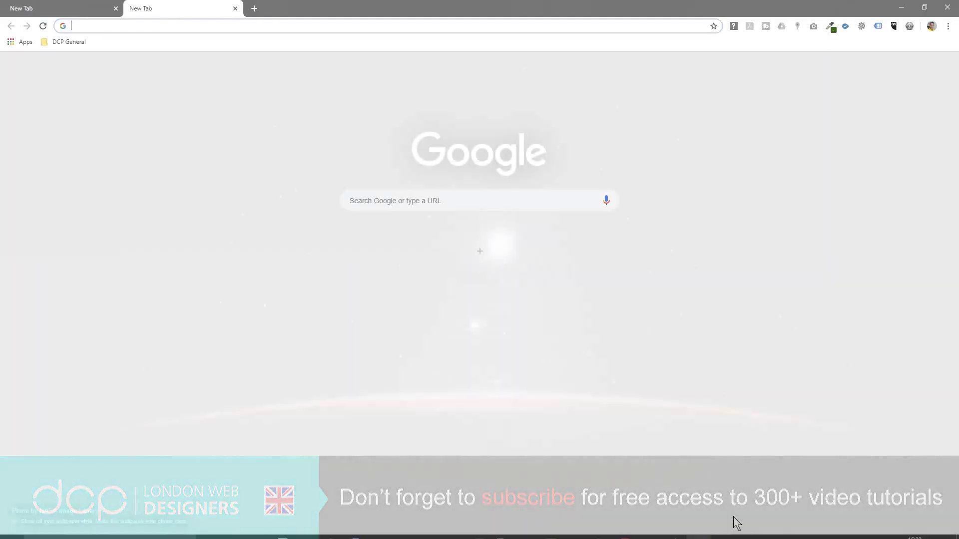
{"action": "left_click", "coordinate": [115, 8]}
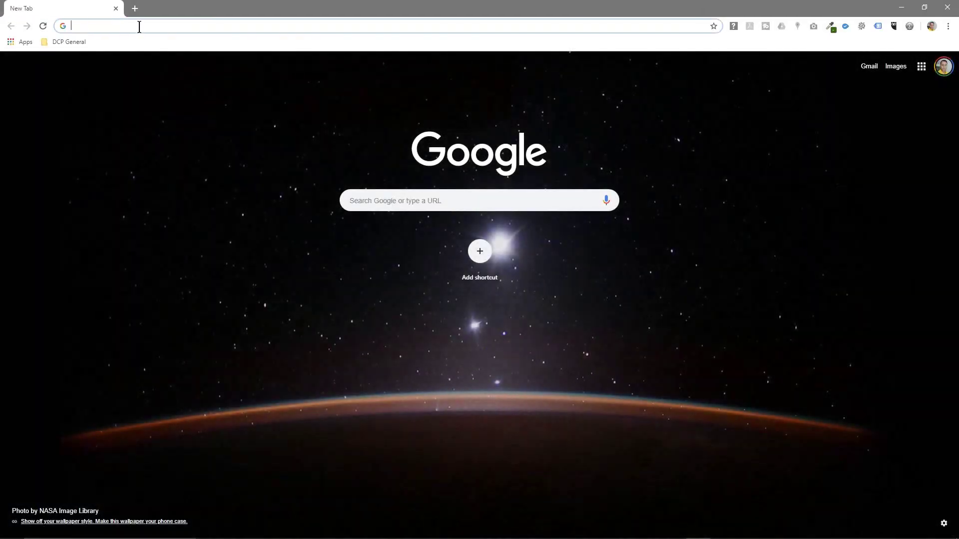
{"action": "type", "text": "google "}
{"action": "type", "text": "maps"}
{"action": "key", "text": "Return"}
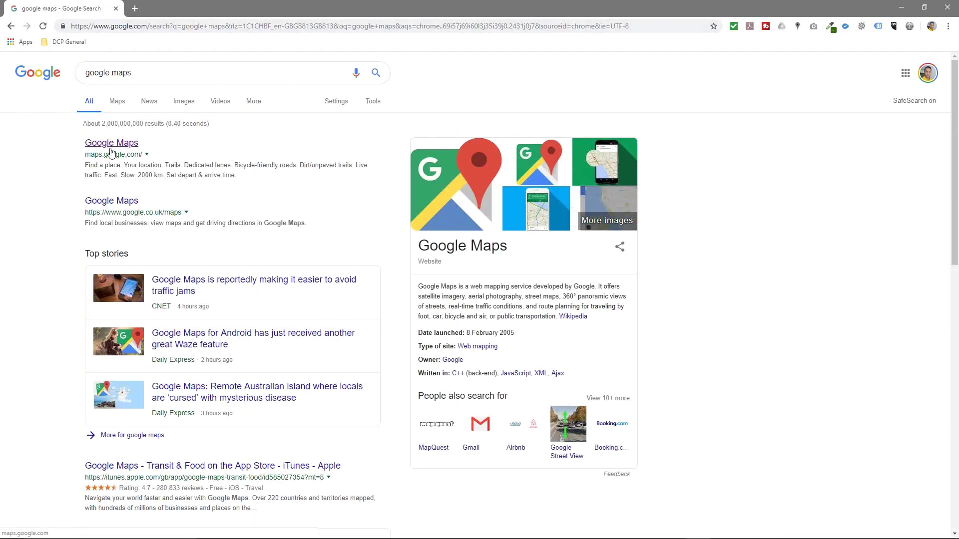
{"action": "left_click", "coordinate": [111, 149]}
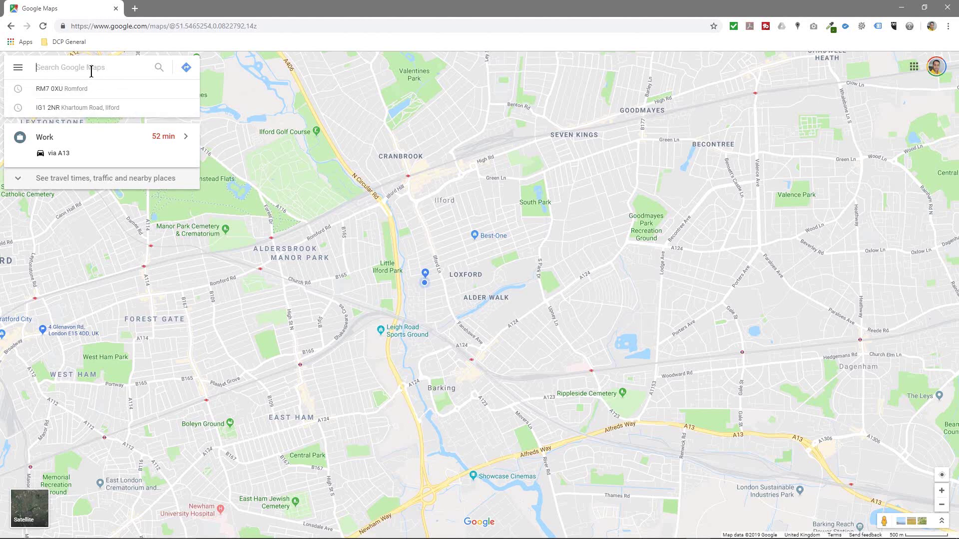
- Search 'strat', pick Stratford on Station Street, London, and request directions there
{"action": "type", "text": "strat"}
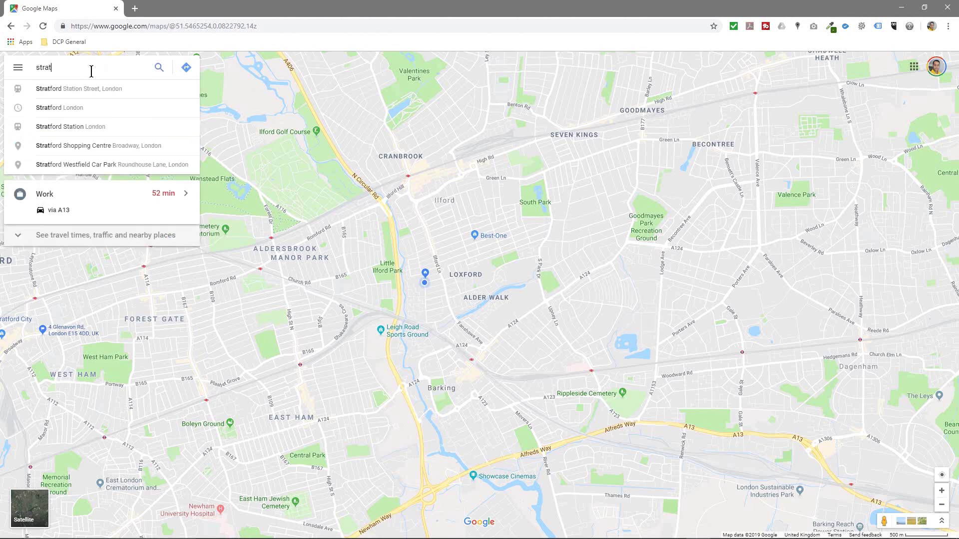
{"action": "left_click", "coordinate": [73, 91]}
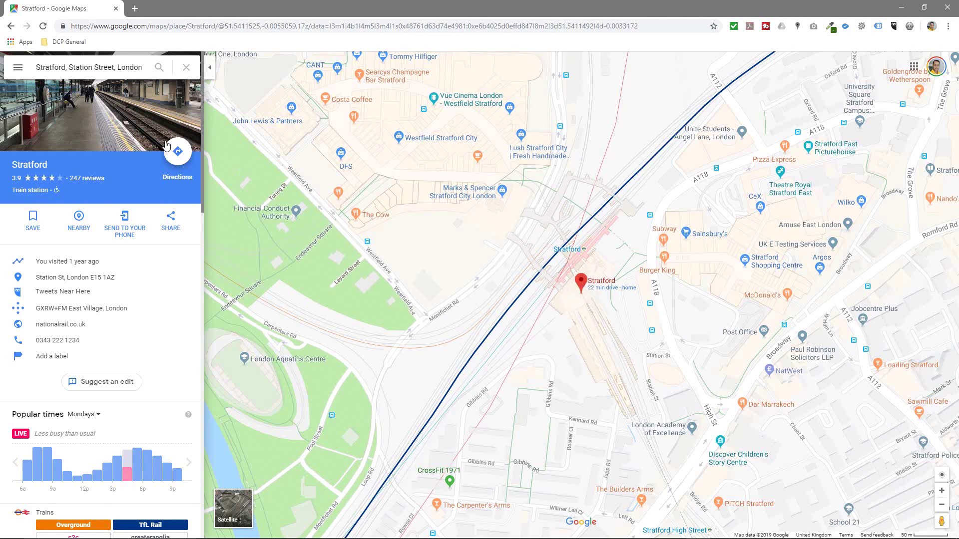
{"action": "left_click", "coordinate": [175, 157]}
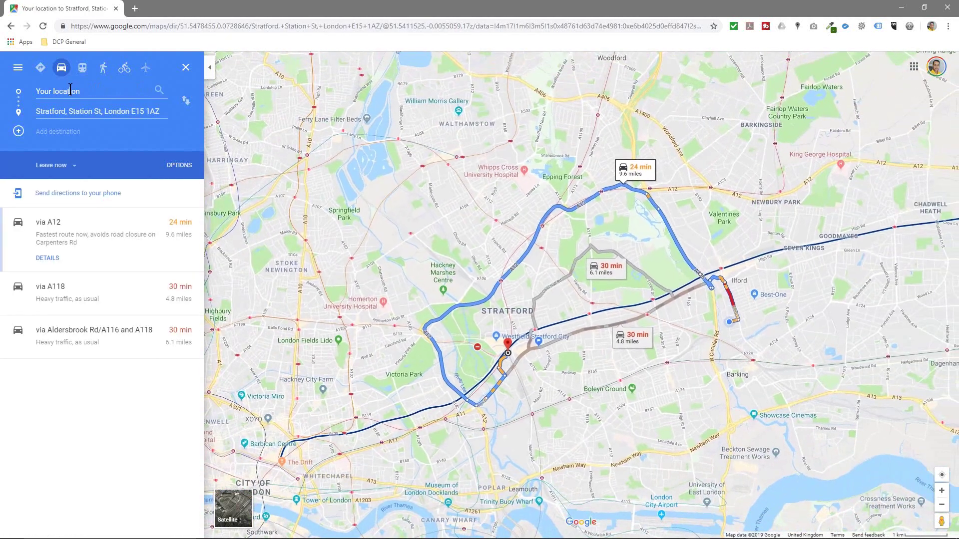
- Select the 'Your location' origin field and enter 'lo' as the new starting point
{"action": "left_click", "coordinate": [72, 90]}
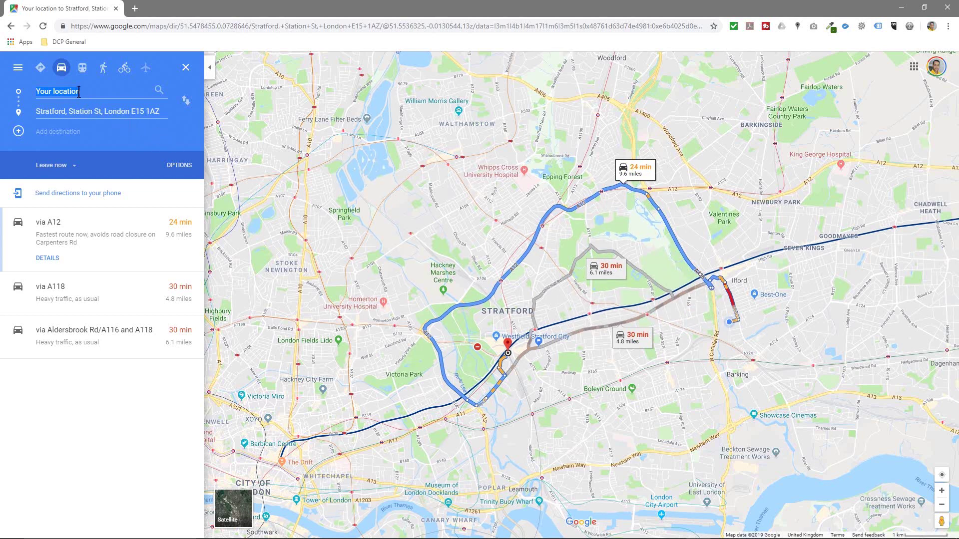
{"action": "type", "text": "lo"}
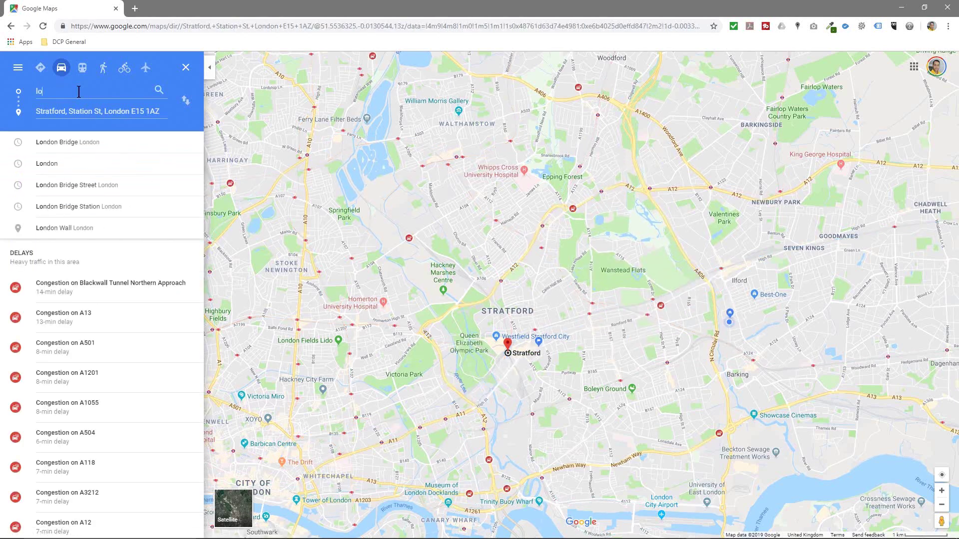
- Make London Bridge the origin, frame its route to Stratford on the map, and choose transit
{"action": "left_click", "coordinate": [107, 144]}
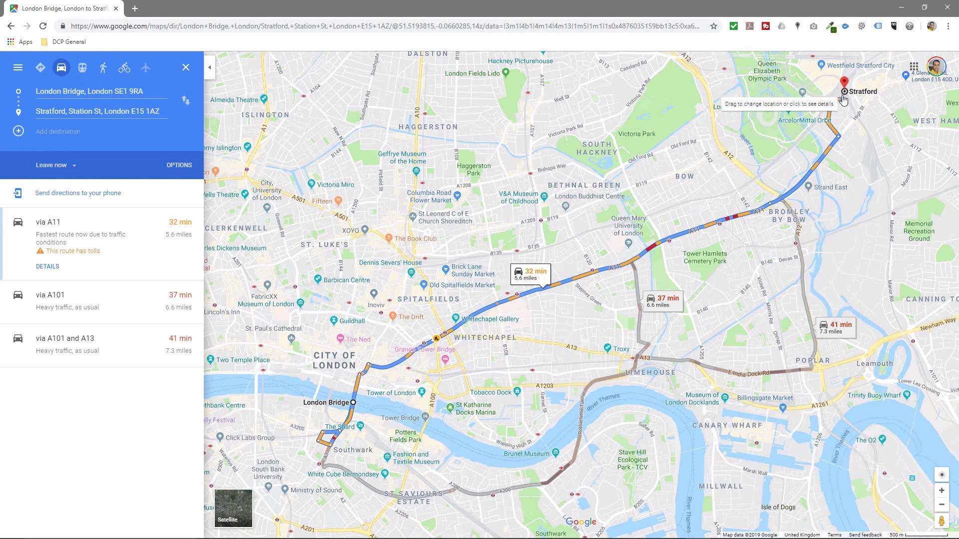
{"action": "scroll", "coordinate": [471, 253], "scroll_direction": "down", "scroll_amount": 5}
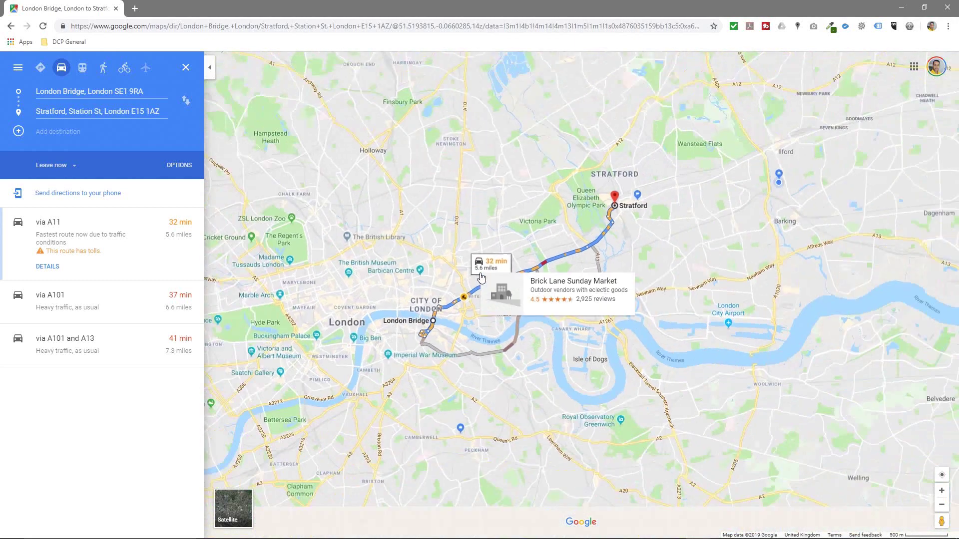
{"action": "mouse_move", "coordinate": [455, 307]}
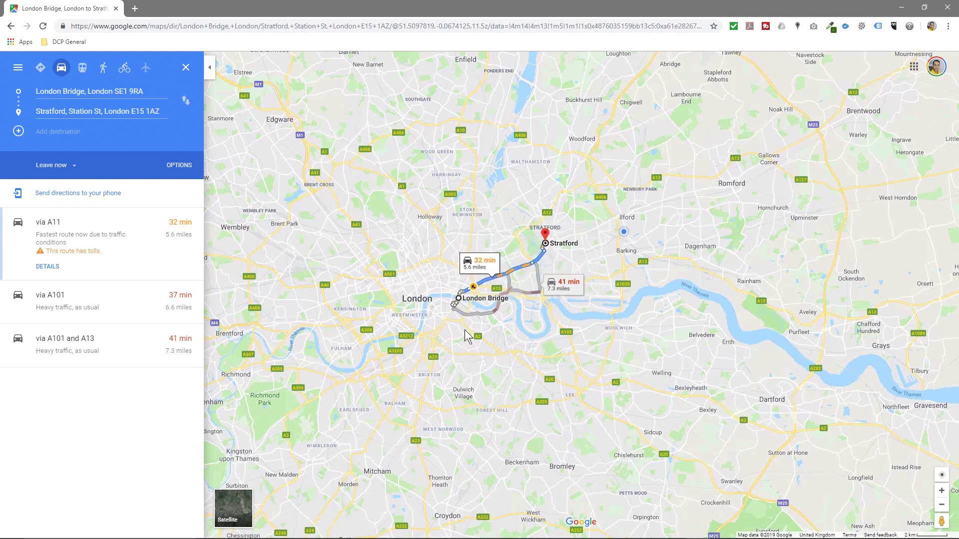
{"action": "scroll", "coordinate": [447, 306], "scroll_direction": "up", "scroll_amount": 4}
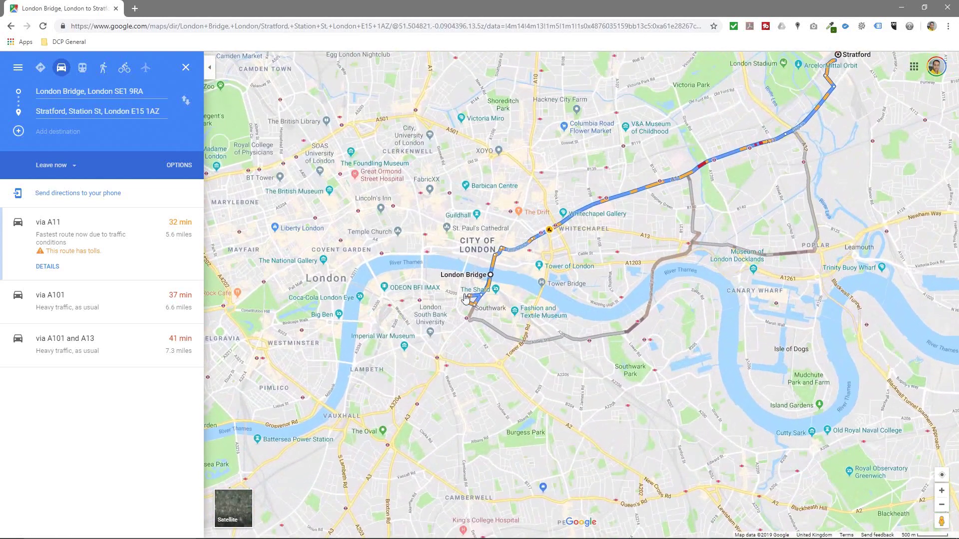
{"action": "left_click_drag", "start_coordinate": [328, 289], "coordinate": [235, 359]}
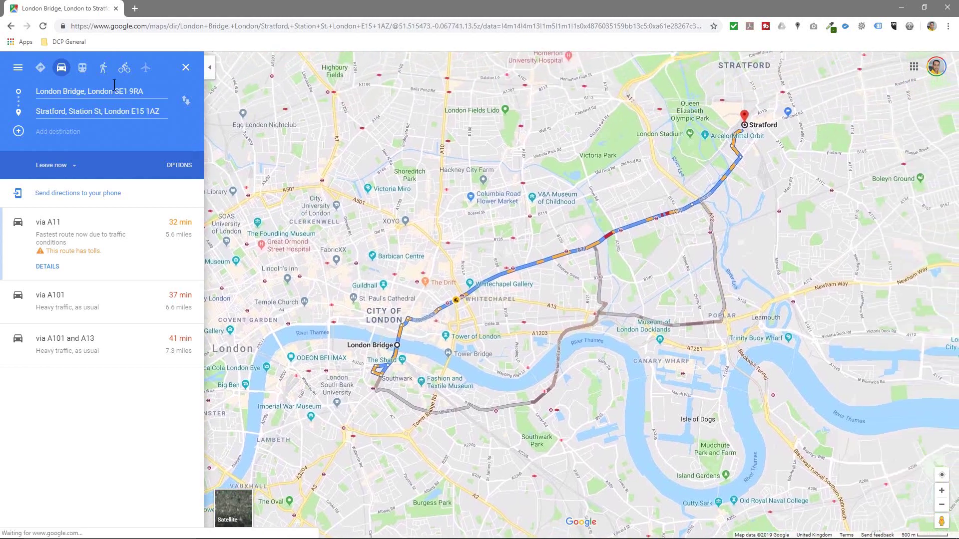
{"action": "left_click", "coordinate": [83, 69]}
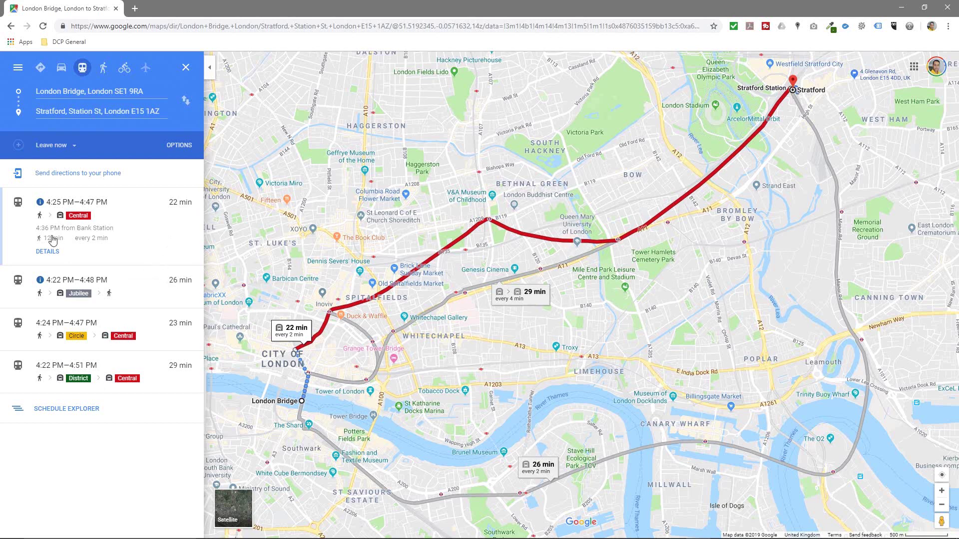
- Expand the Jubilee and 4:25 PM Central line routes, then open the Central route's details
{"action": "left_click", "coordinate": [153, 290]}
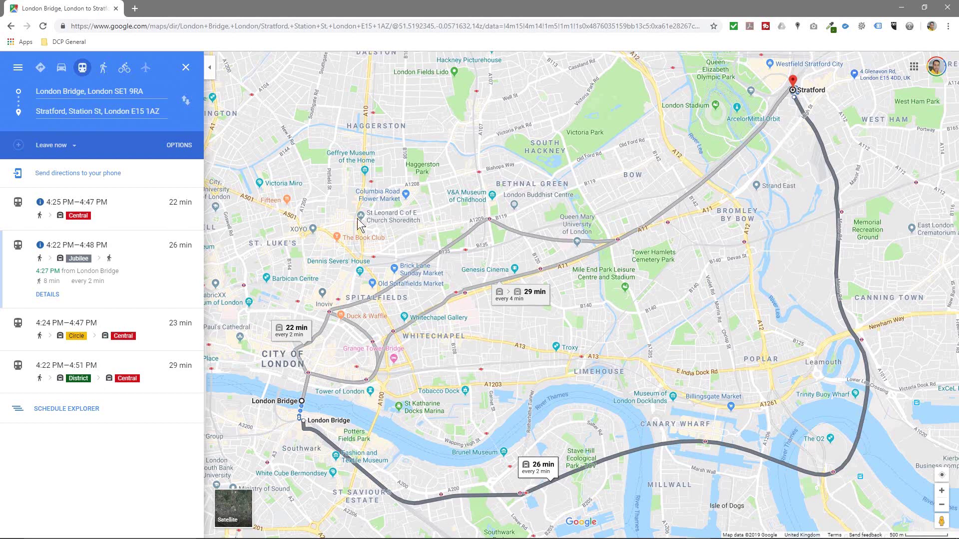
{"action": "left_click", "coordinate": [133, 207]}
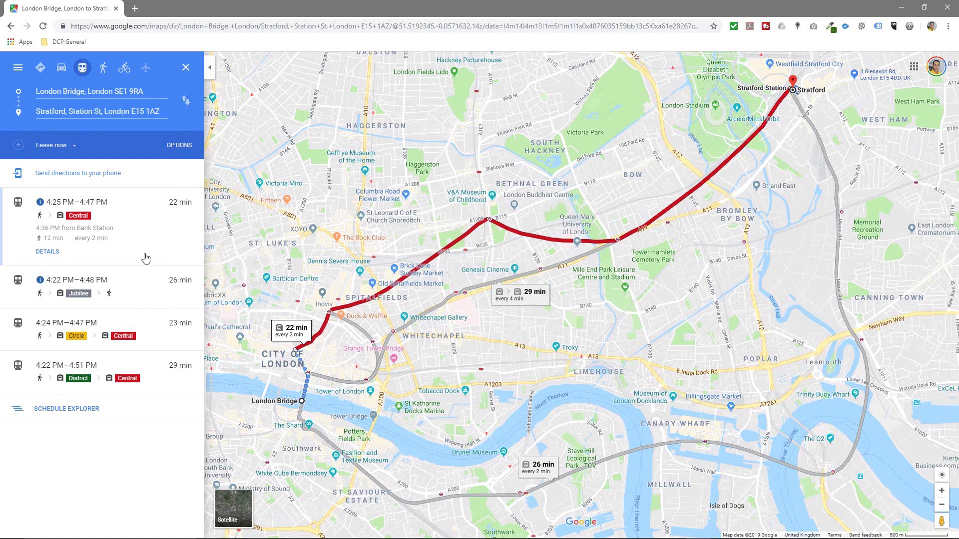
{"action": "left_click", "coordinate": [139, 226]}
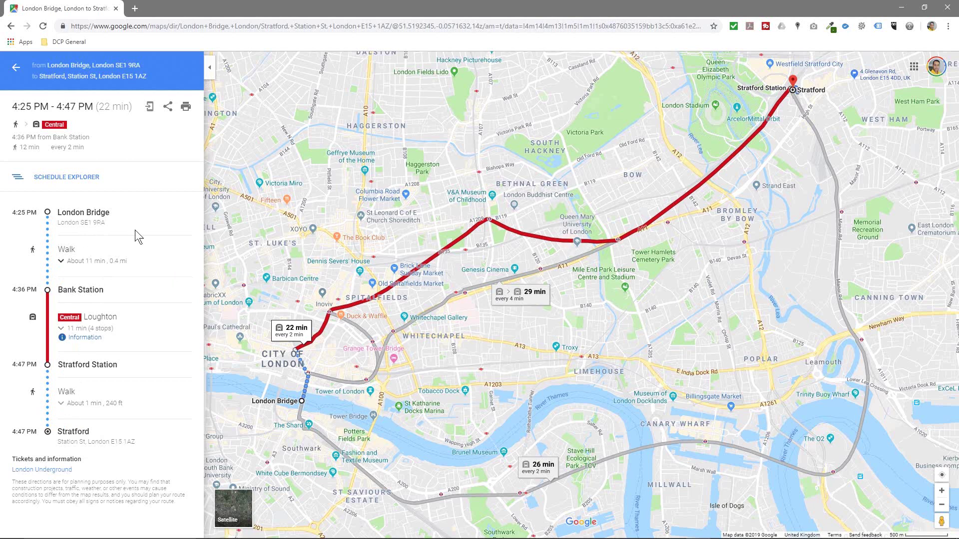
{"action": "left_click", "coordinate": [78, 177]}
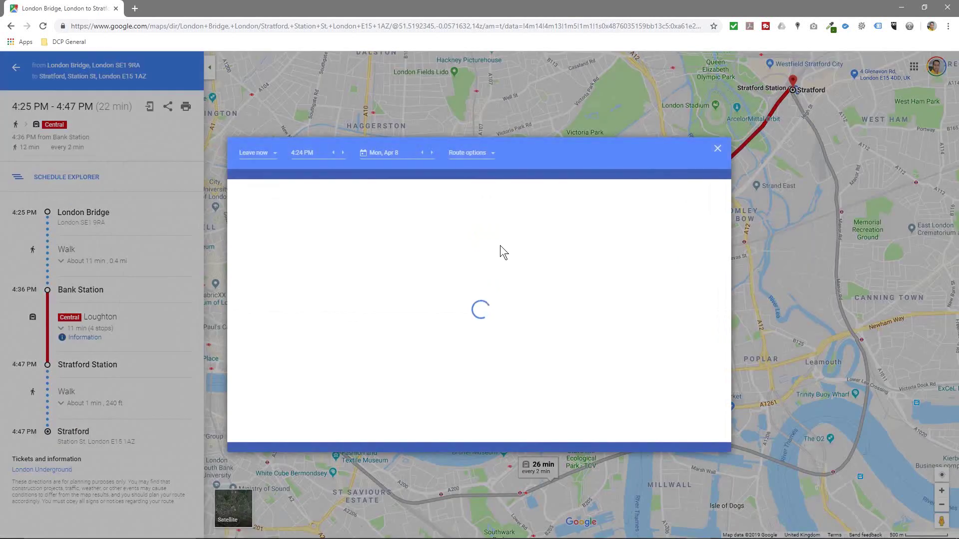
{"action": "scroll", "coordinate": [486, 313], "scroll_direction": "down", "scroll_amount": 5}
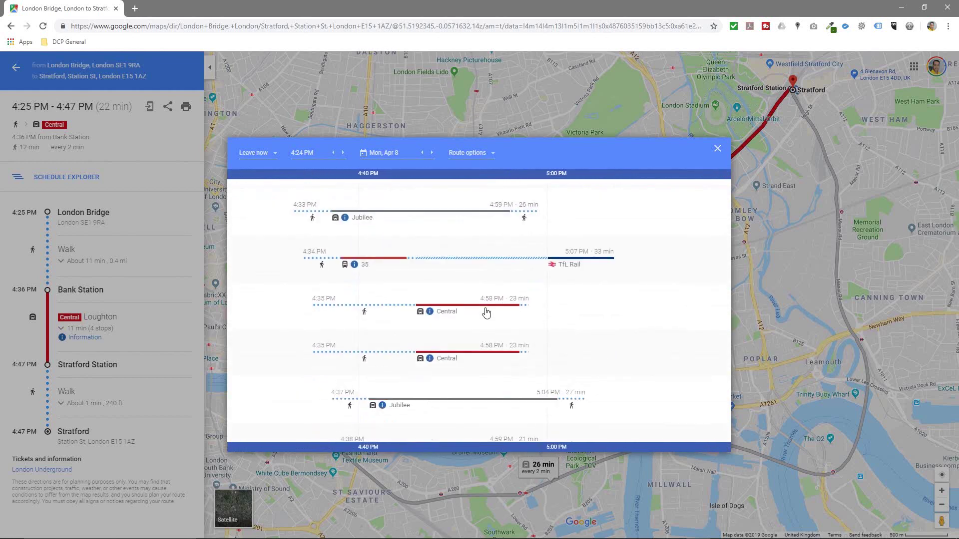
{"action": "scroll", "coordinate": [486, 312], "scroll_direction": "down", "scroll_amount": 5}
{"action": "scroll", "coordinate": [438, 322], "scroll_direction": "up", "scroll_amount": 5}
{"action": "scroll", "coordinate": [432, 319], "scroll_direction": "up", "scroll_amount": 4}
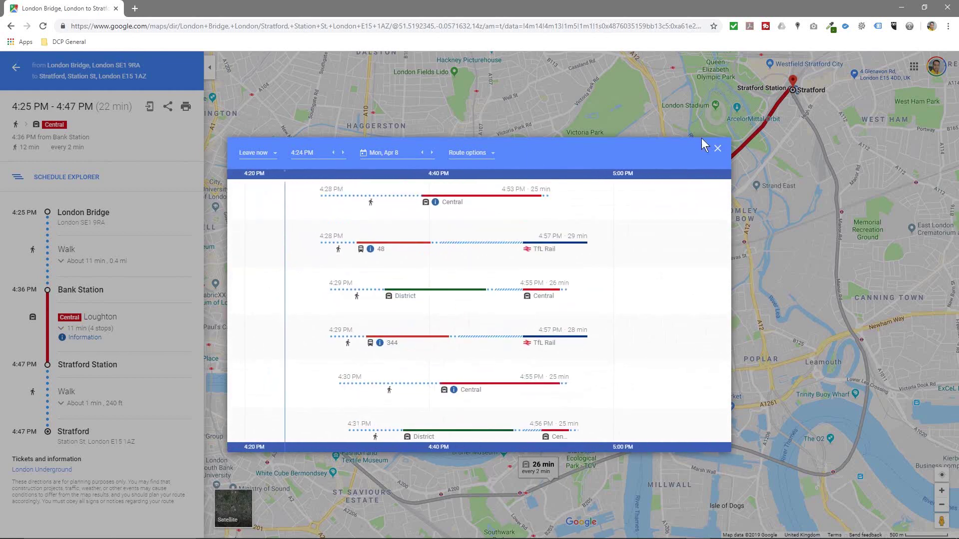
{"action": "left_click", "coordinate": [716, 148]}
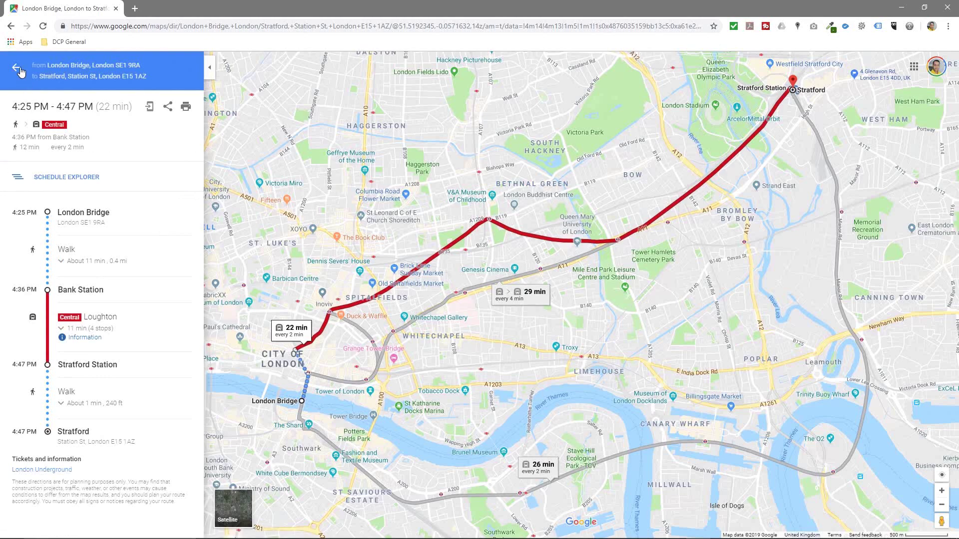
{"action": "left_click", "coordinate": [18, 69]}
- Show walking routes from London Bridge to Stratford
{"action": "left_click", "coordinate": [104, 68]}
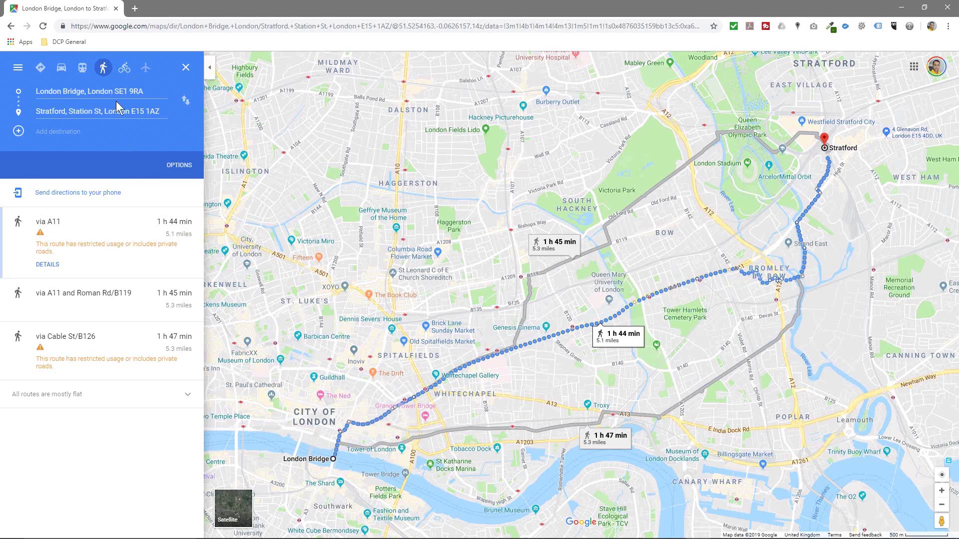
- Switch to cycling and compare the 32, 33 and 29 min routes, ending on 29 min via A11
{"action": "left_click", "coordinate": [125, 69]}
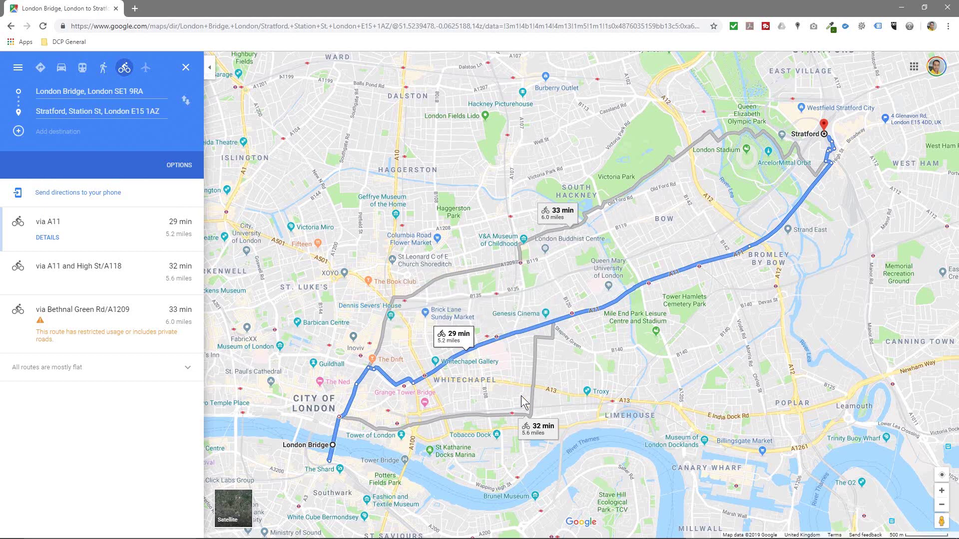
{"action": "left_click", "coordinate": [500, 421]}
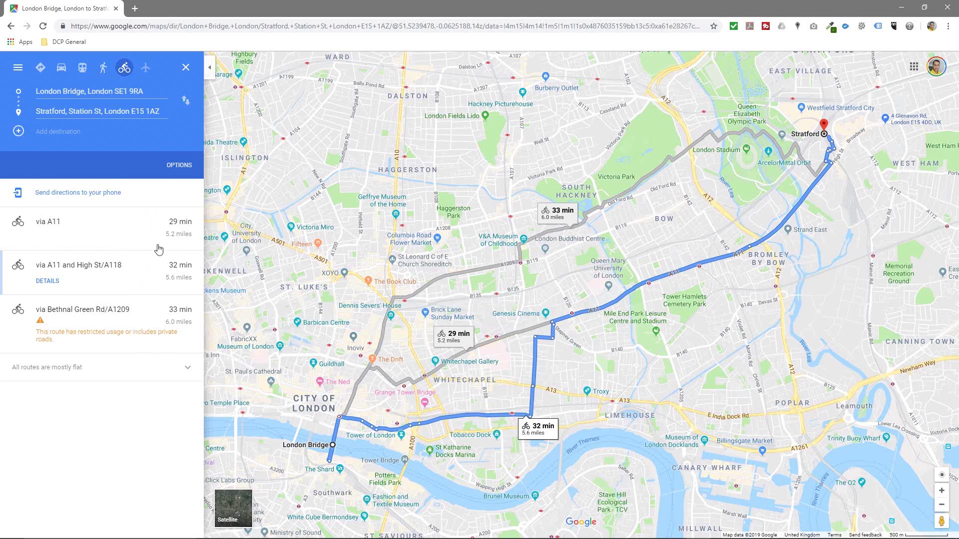
{"action": "left_click", "coordinate": [433, 283]}
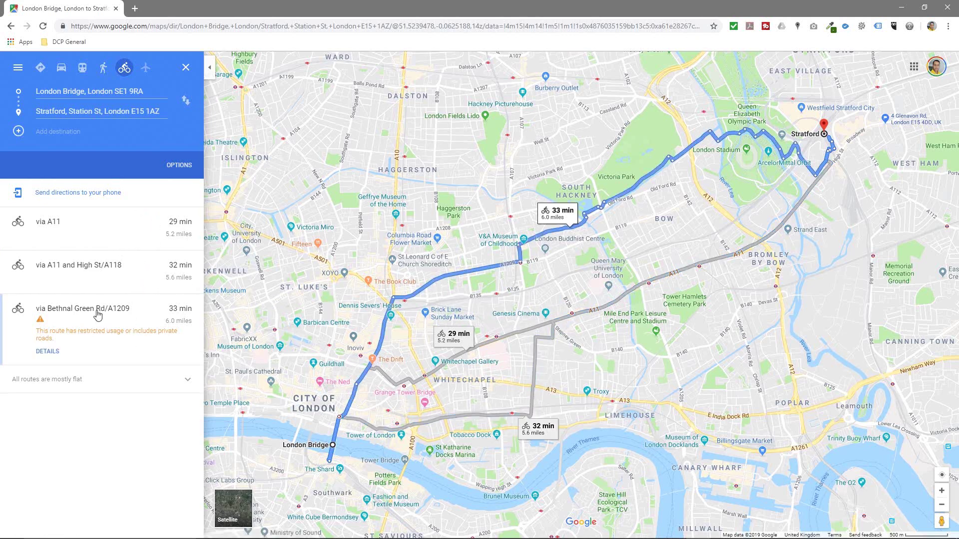
{"action": "left_click", "coordinate": [585, 317]}
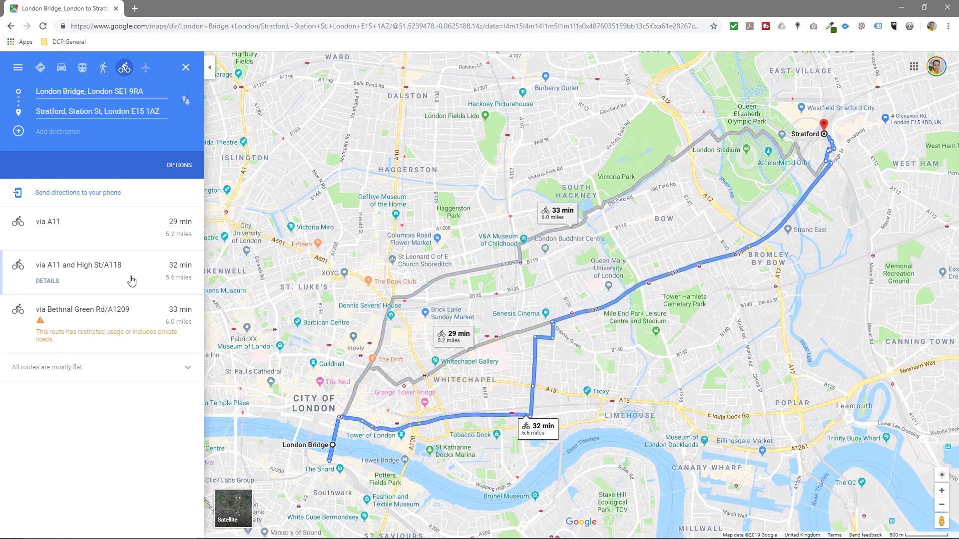
{"action": "left_click", "coordinate": [513, 332]}
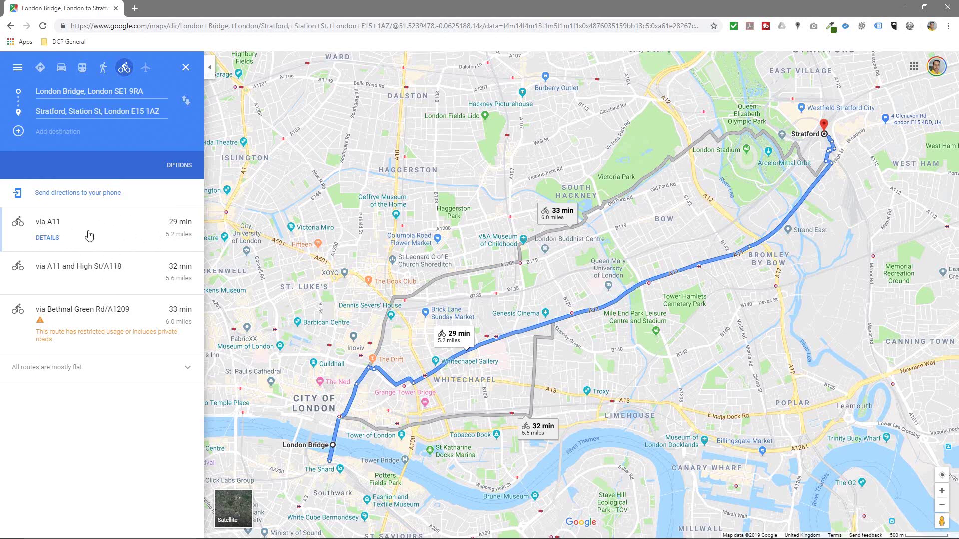
{"action": "left_click", "coordinate": [62, 70]}
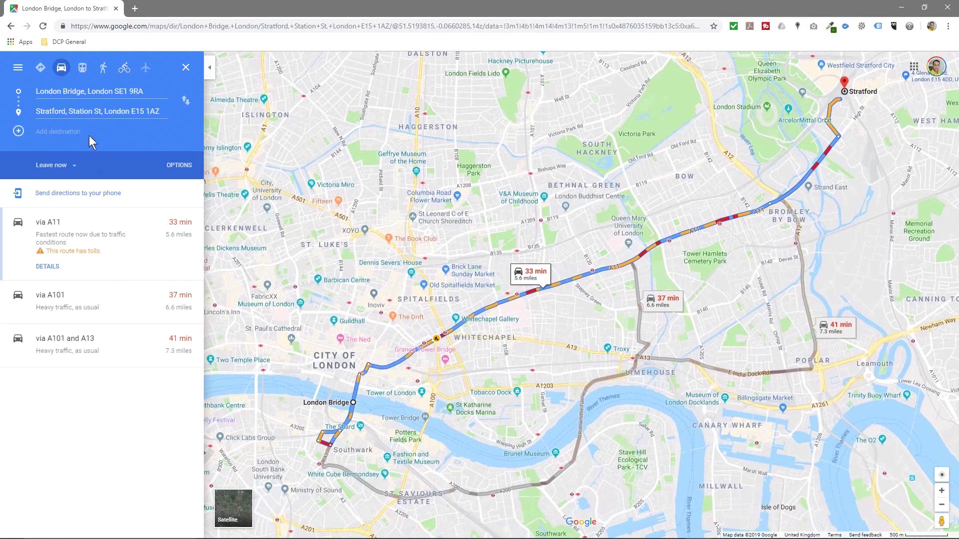
- Return to transit and open the 22 min Central line journey's step-by-step details
{"action": "left_click", "coordinate": [84, 70]}
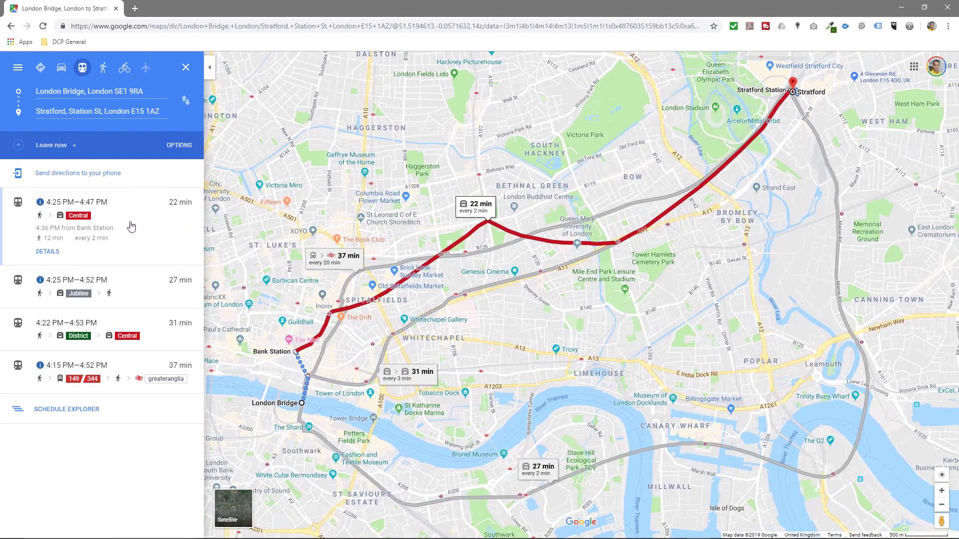
{"action": "left_click", "coordinate": [155, 228]}
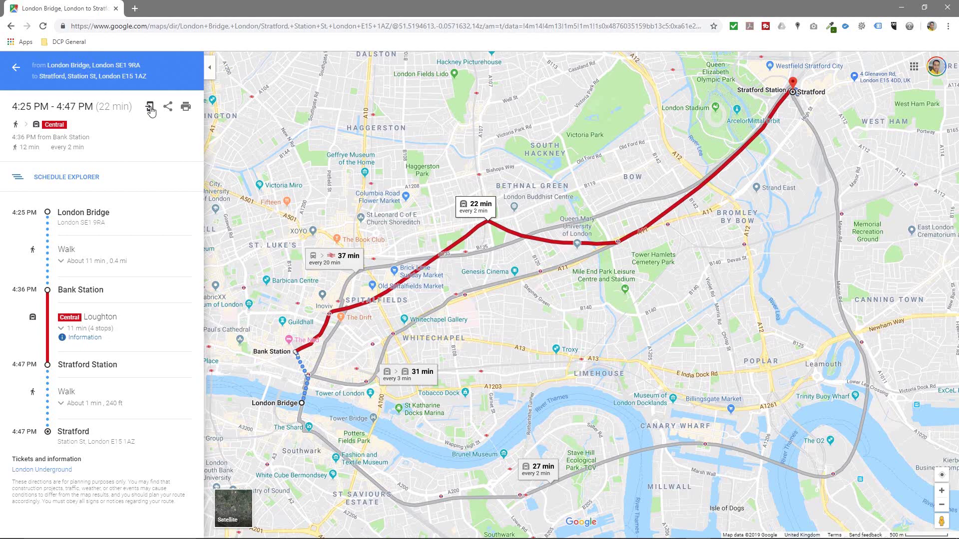
{"action": "left_click", "coordinate": [151, 108]}
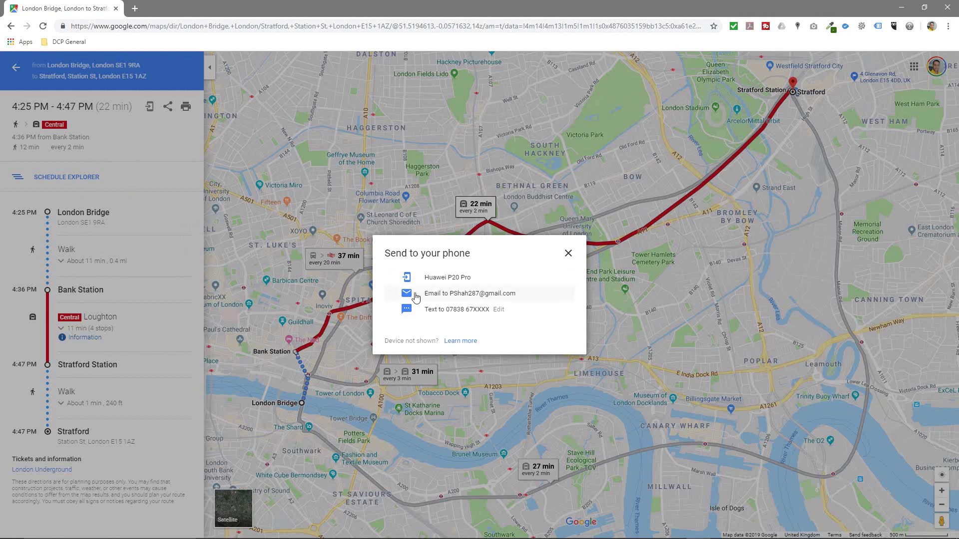
{"action": "left_click", "coordinate": [568, 253]}
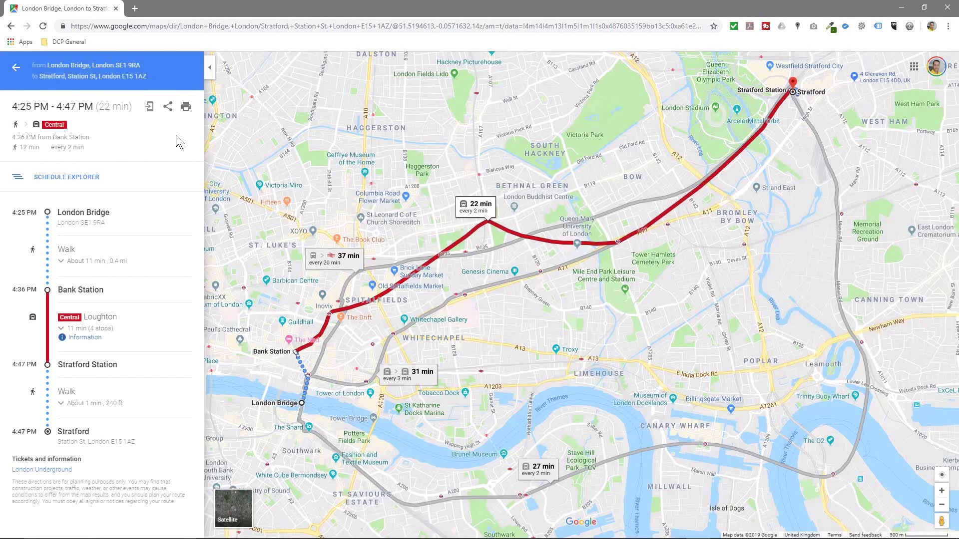
{"action": "left_click", "coordinate": [168, 106]}
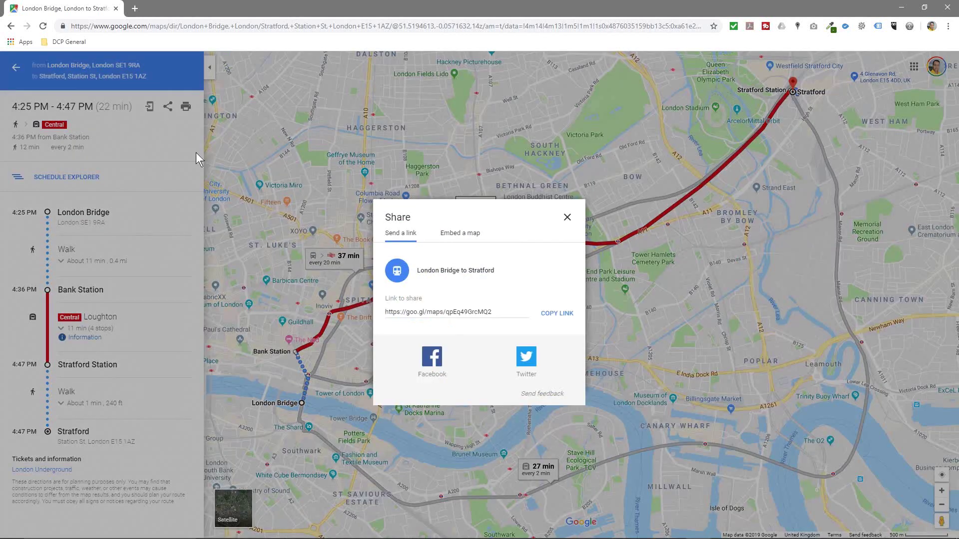
- Copy the journey's short link, then bring up the Embed a map code
{"action": "left_click", "coordinate": [564, 315]}
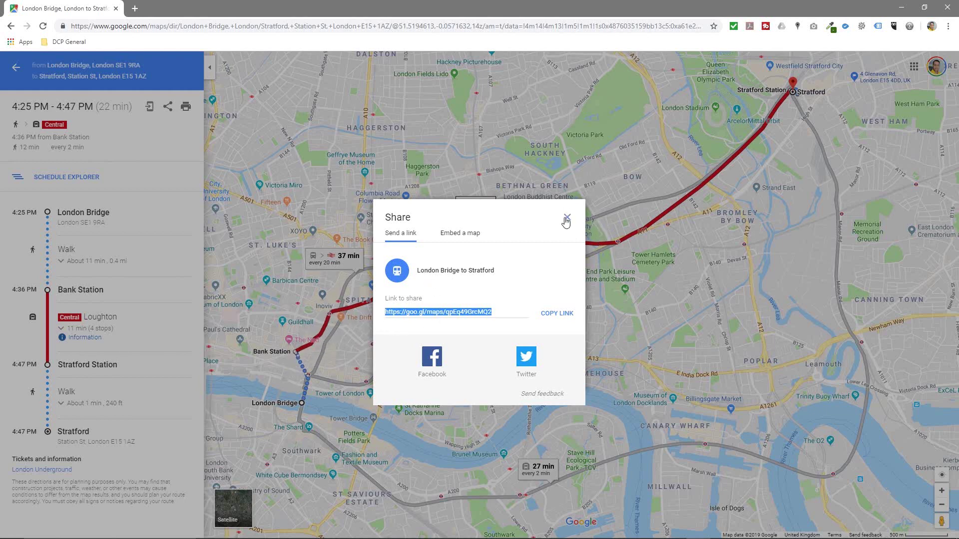
{"action": "left_click", "coordinate": [449, 234]}
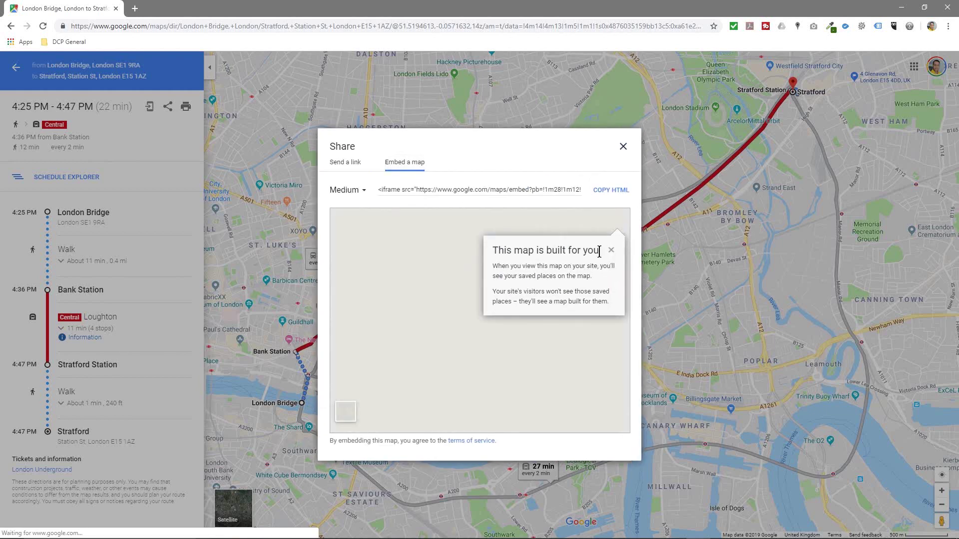
- Dismiss the embed note, copy the short link from 'Send a link' again, and close the Share dialog
{"action": "left_click", "coordinate": [610, 250]}
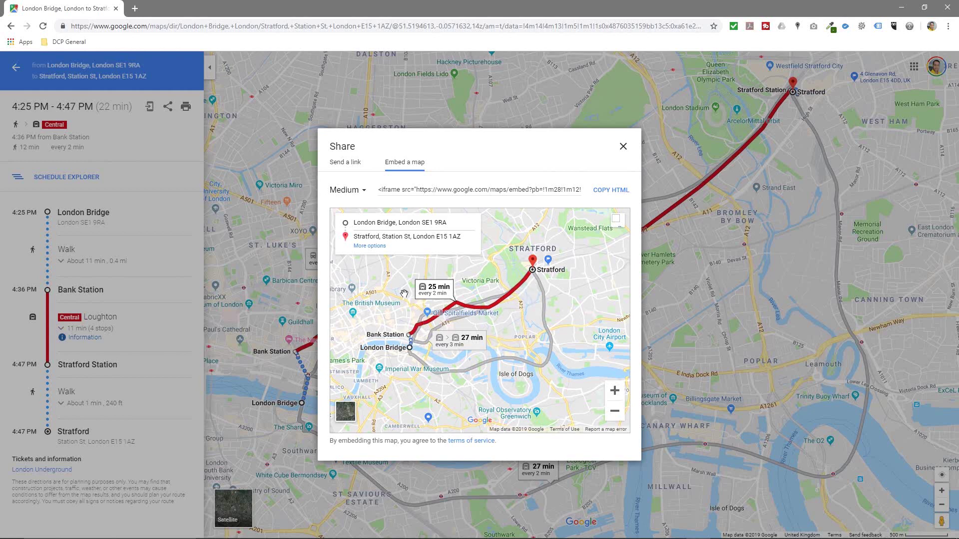
{"action": "left_click", "coordinate": [344, 163]}
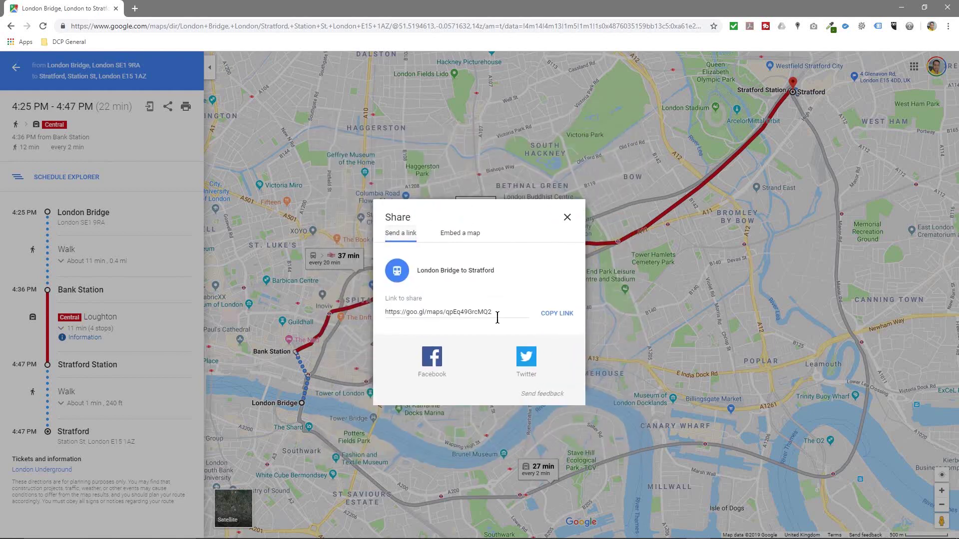
{"action": "left_click", "coordinate": [553, 314]}
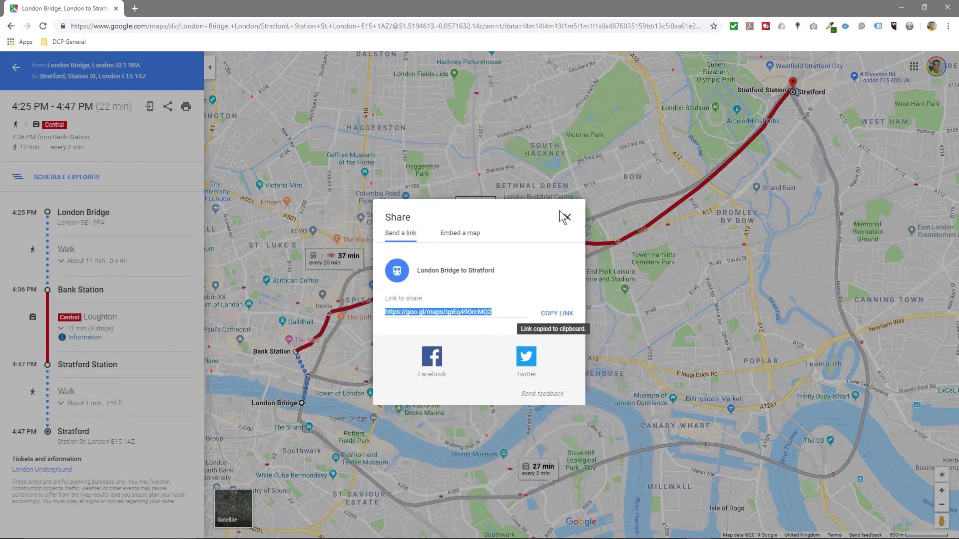
{"action": "left_click", "coordinate": [567, 217]}
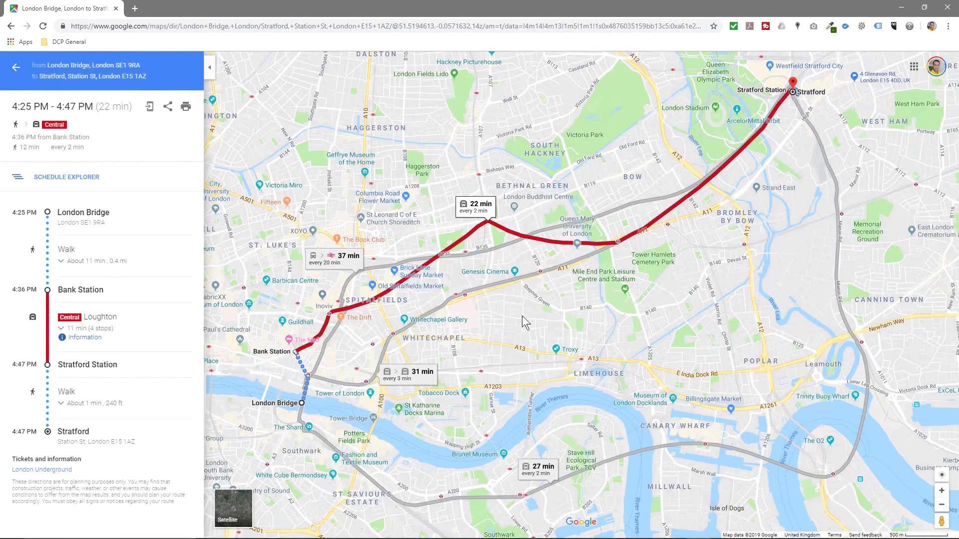
{"action": "key", "text": "super"}
- Load the copied short link in Firefox to check the London Bridge to Stratford transit routes, then close Firefox
{"action": "left_click", "coordinate": [672, 528]}
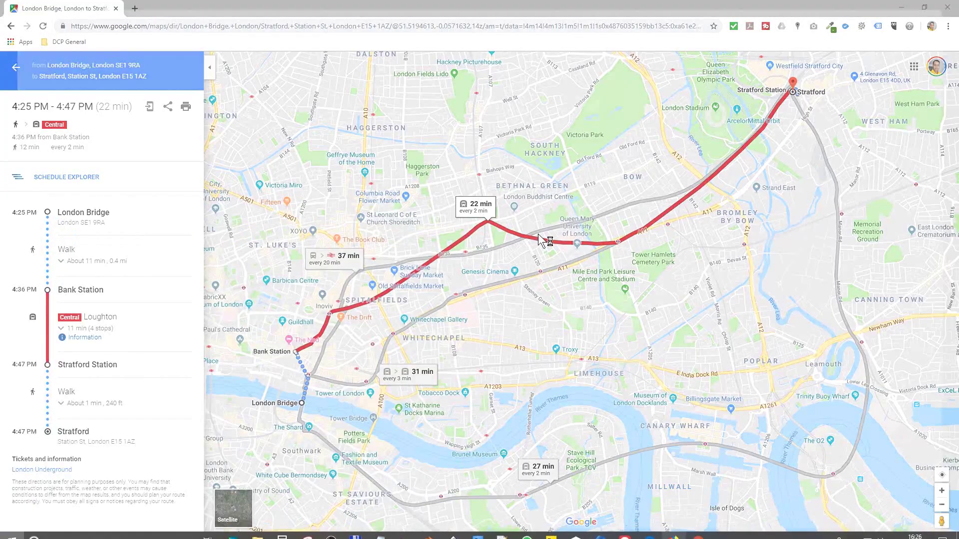
{"action": "key", "text": "ctrl+v"}
{"action": "key", "text": "Return"}
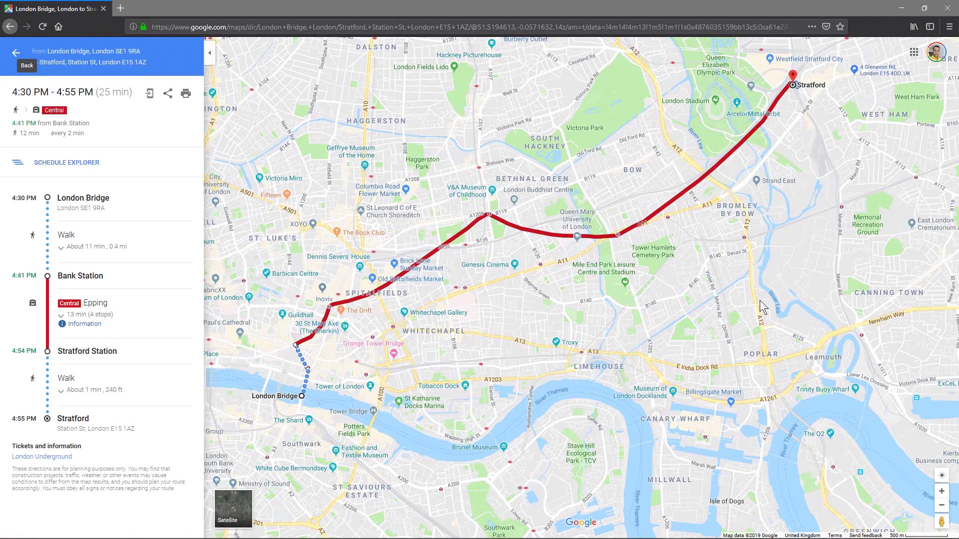
{"action": "left_click", "coordinate": [15, 57]}
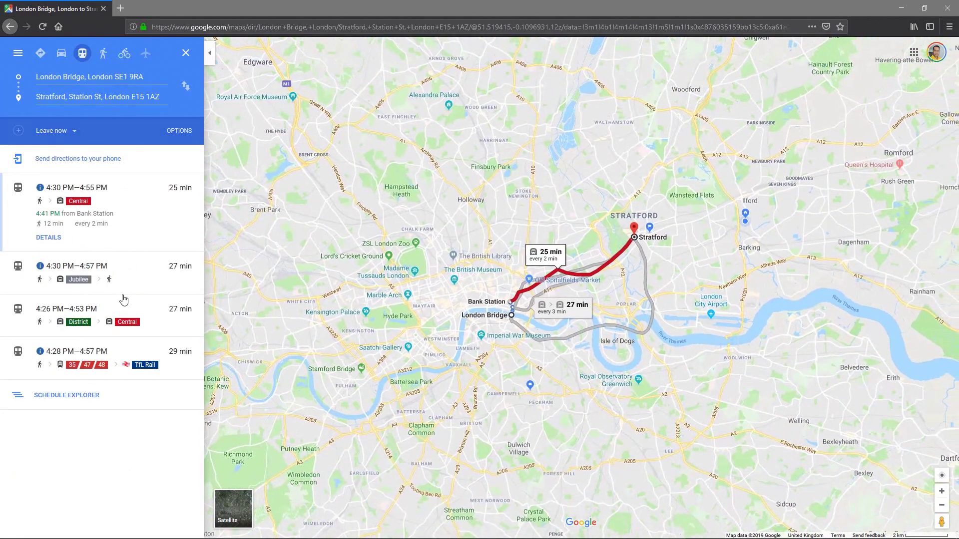
{"action": "left_click", "coordinate": [945, 13]}
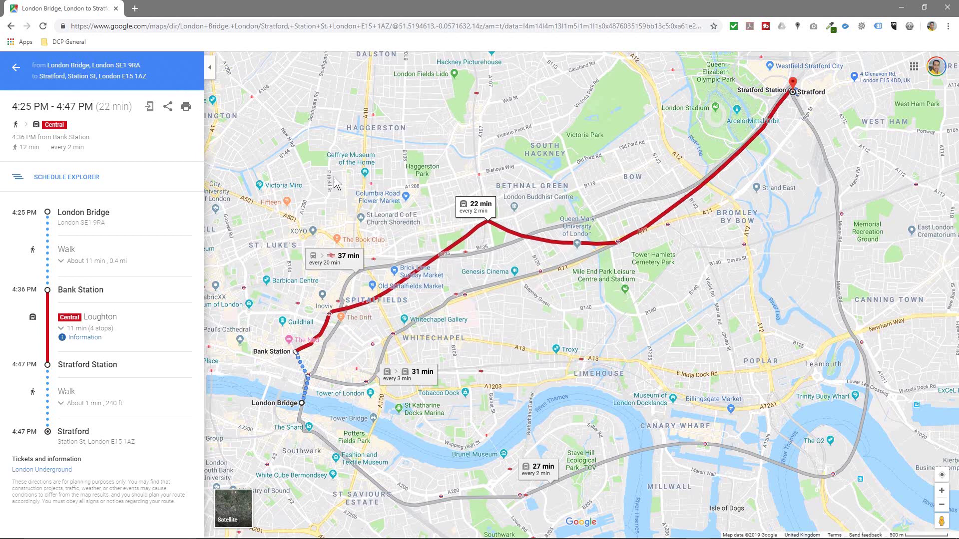
- Swap start and destination so the four transit routes (22-25 min) run Stratford to London Bridge, then close the tab
{"action": "left_click", "coordinate": [17, 68]}
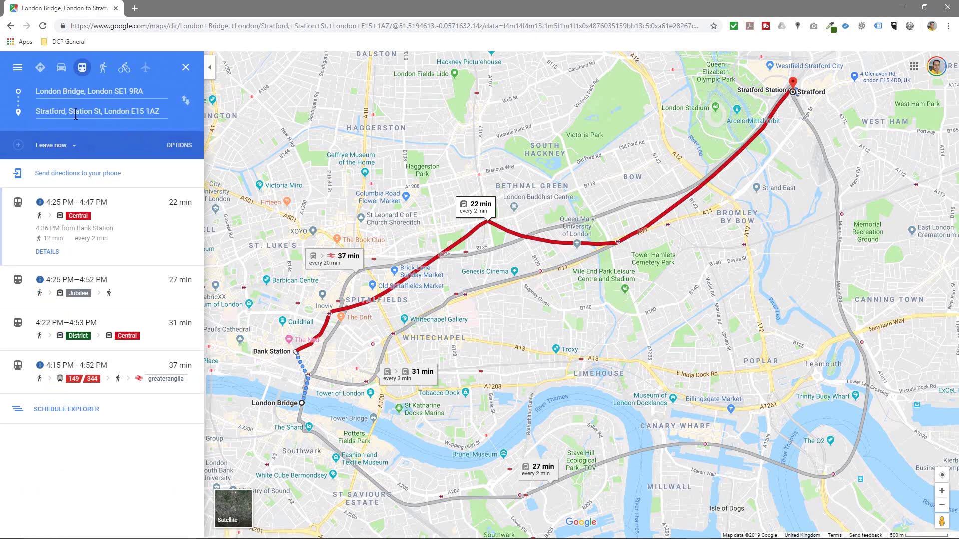
{"action": "left_click", "coordinate": [60, 146]}
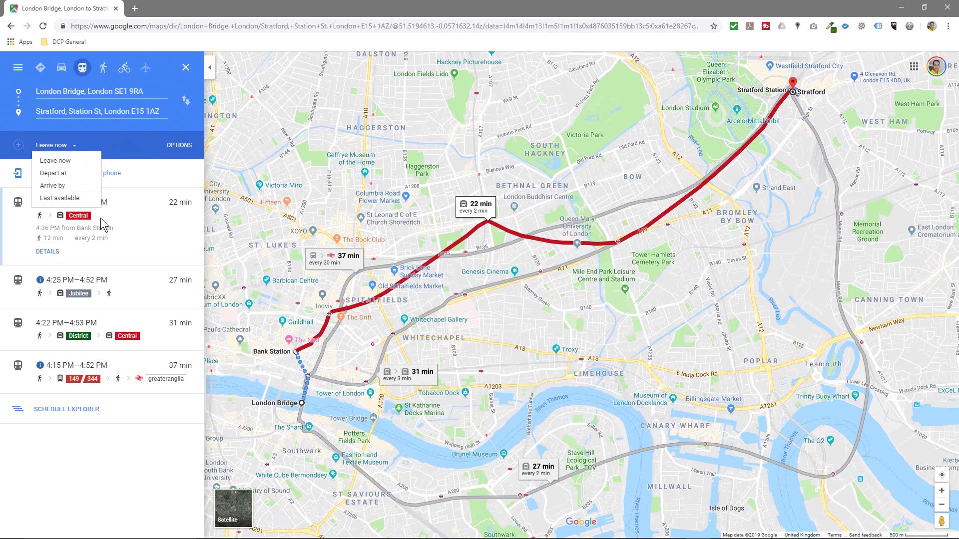
{"action": "left_click", "coordinate": [185, 102]}
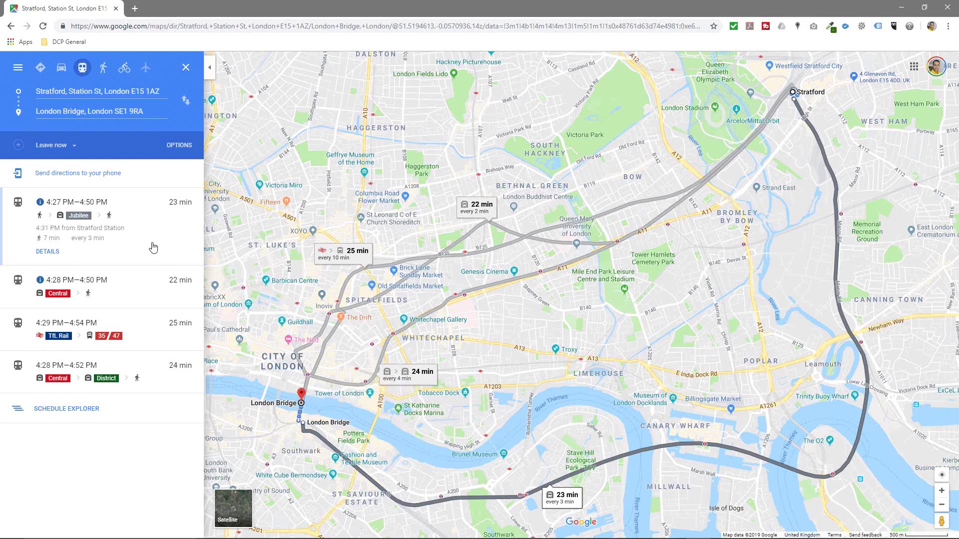
{"action": "left_click", "coordinate": [115, 9]}
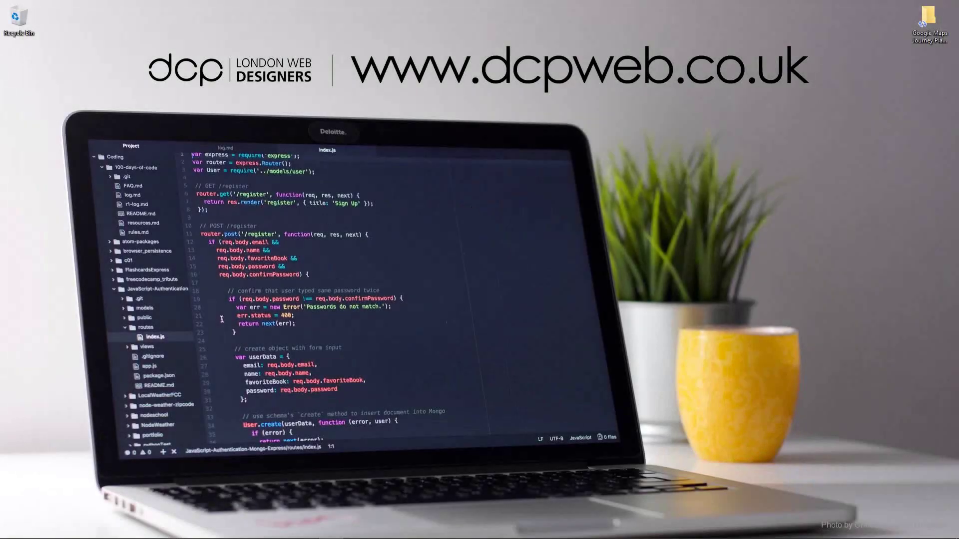